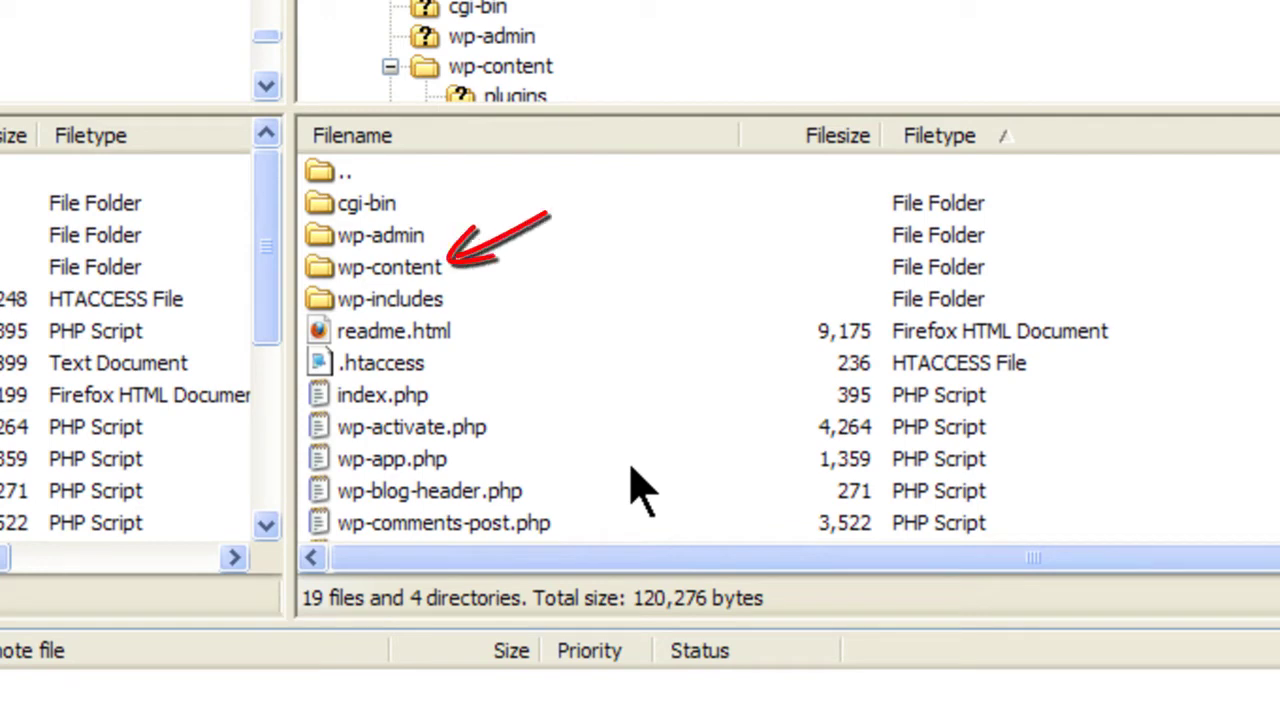
# Step: Browse the server's wp-content/themes folder in FileZilla to list suffusion, twentyeleven and twentyten
pyautogui.doubleClick(329, 266)
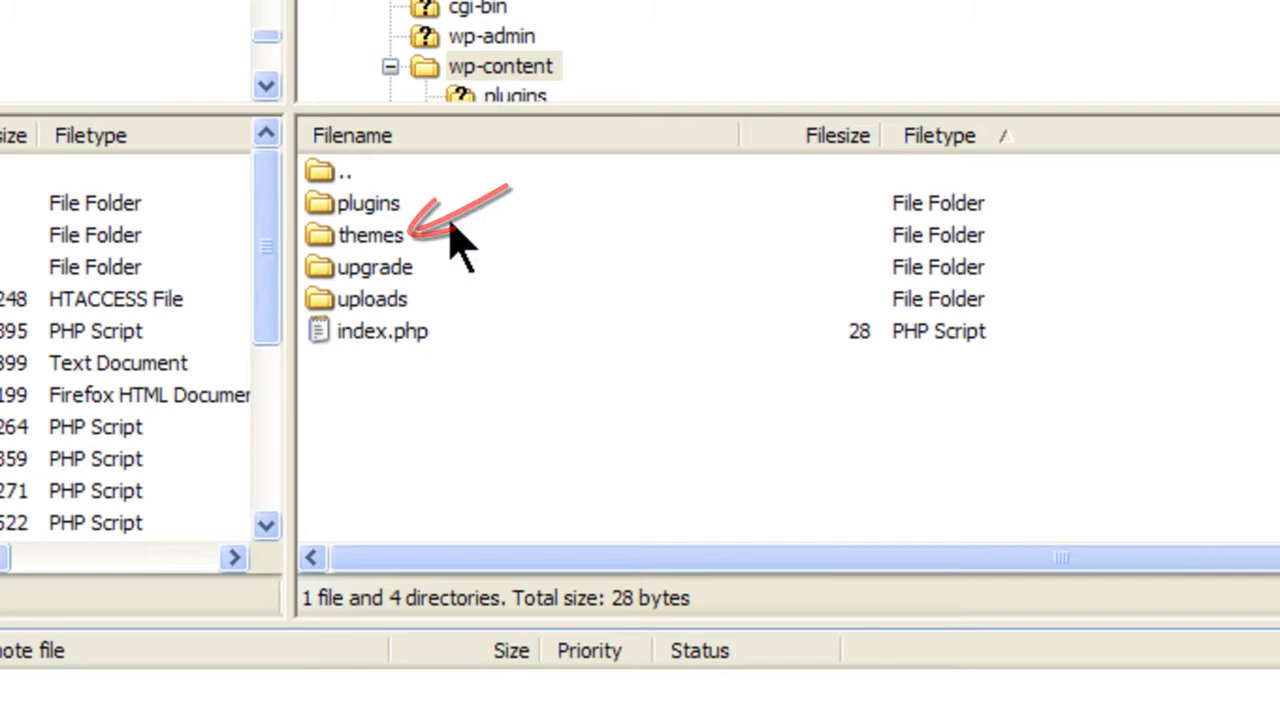
pyautogui.doubleClick(322, 236)
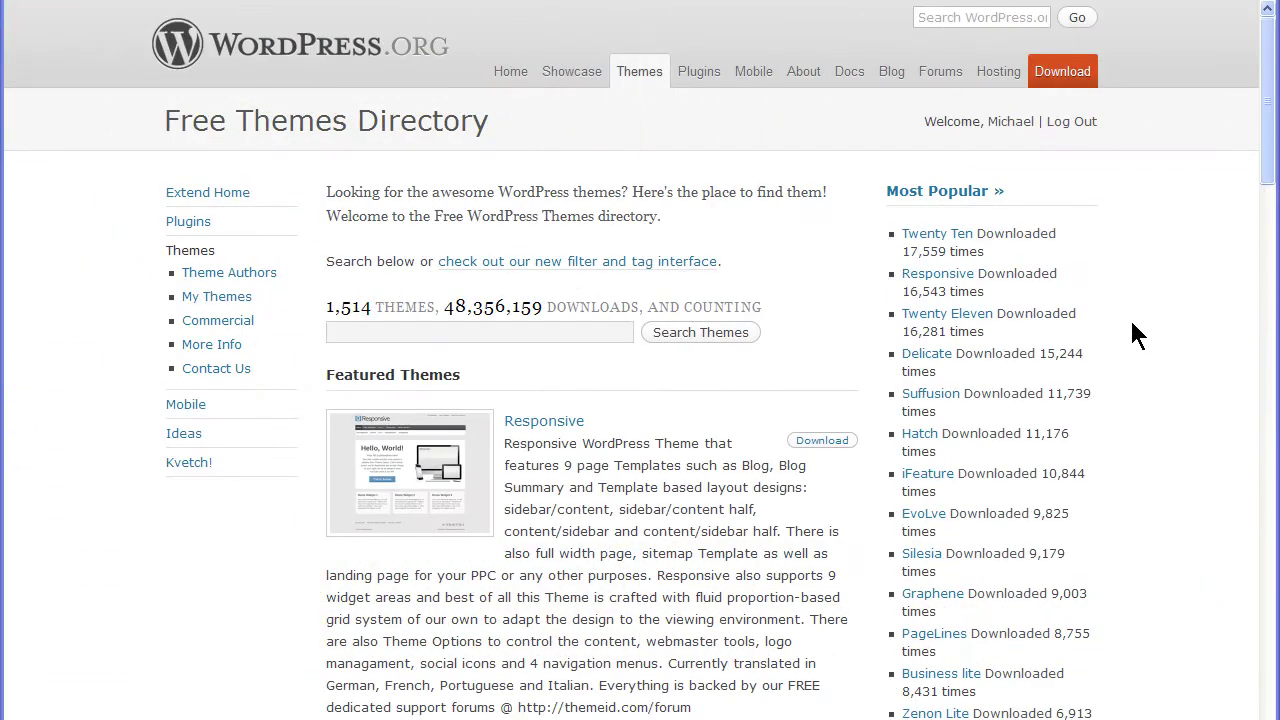
# Step: Scroll through the Free Themes Directory's featured and most popular themes, then back to the top
pyautogui.scroll(-10, 1234, 240)
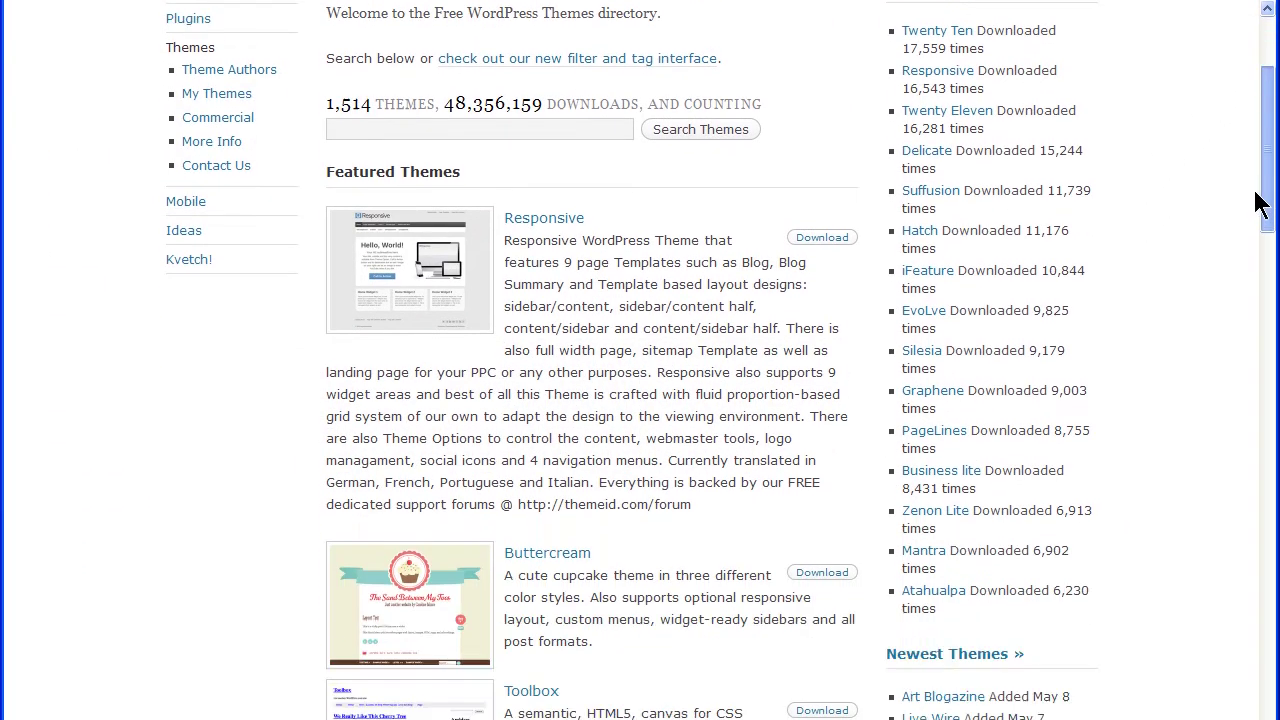
pyautogui.scroll(-5, 1238, 375)
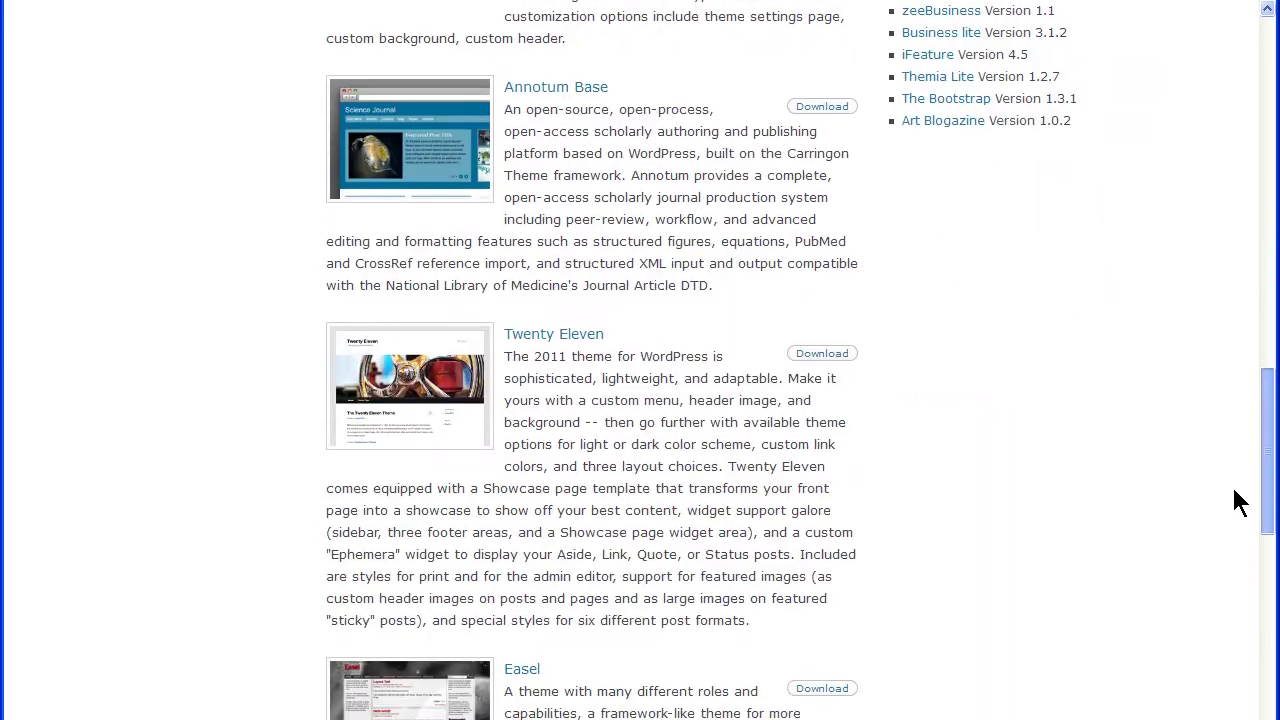
pyautogui.scroll(9, 1234, 503)
pyautogui.scroll(7, 1234, 280)
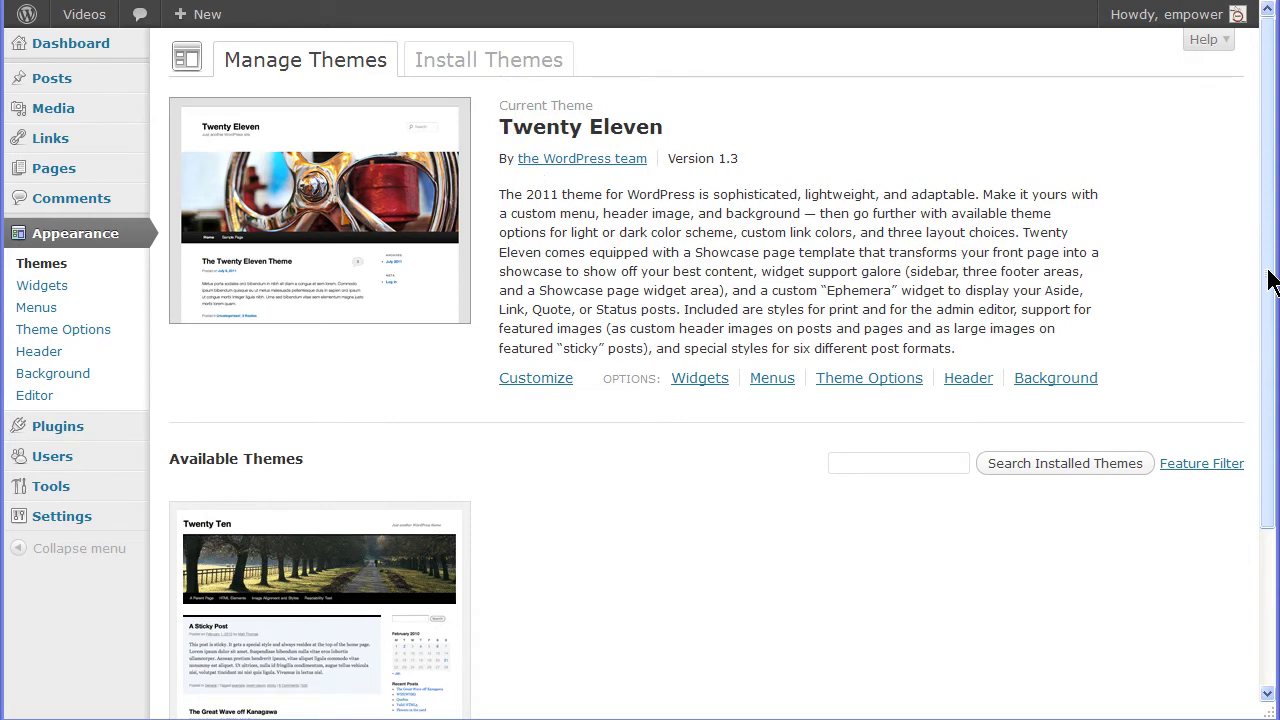
pyautogui.moveTo(1268, 283)
pyautogui.mouseDown()
pyautogui.moveTo(1268, 408)
pyautogui.moveTo(1267, 277)
pyautogui.mouseUp()
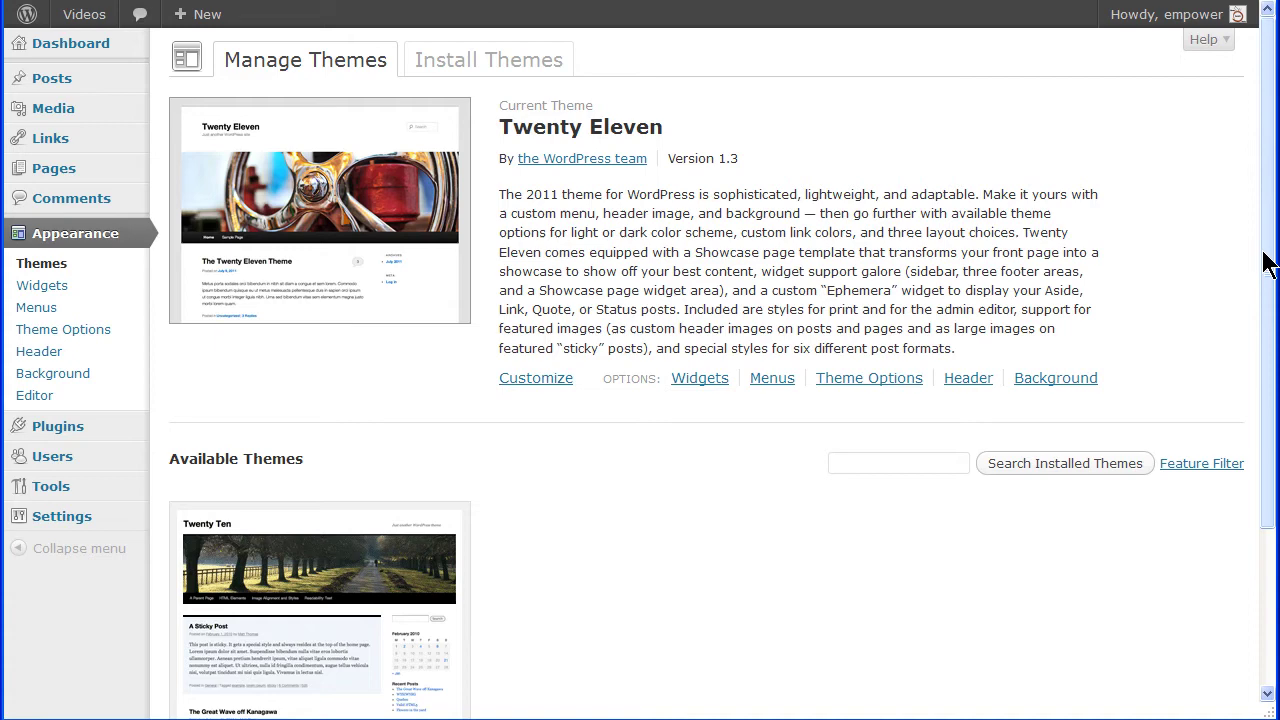
pyautogui.moveTo(1263, 260); pyautogui.dragTo(1263, 375)
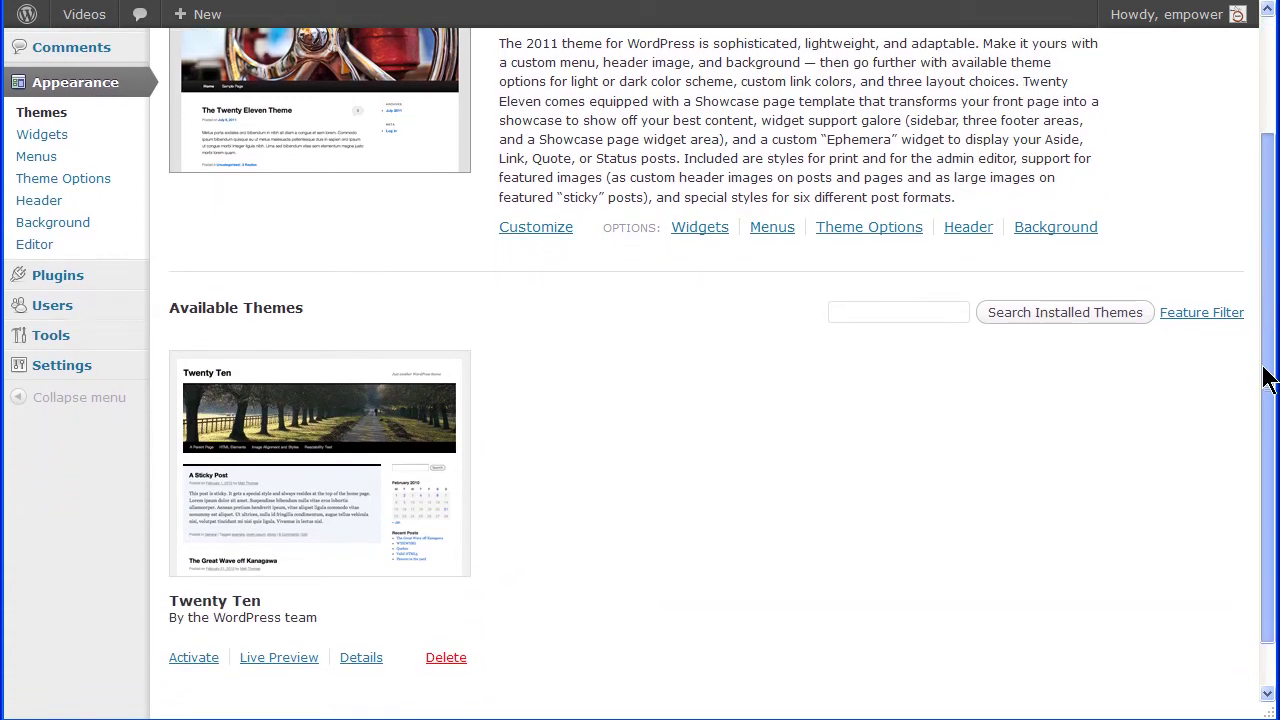
pyautogui.moveTo(1265, 371); pyautogui.dragTo(1263, 260)
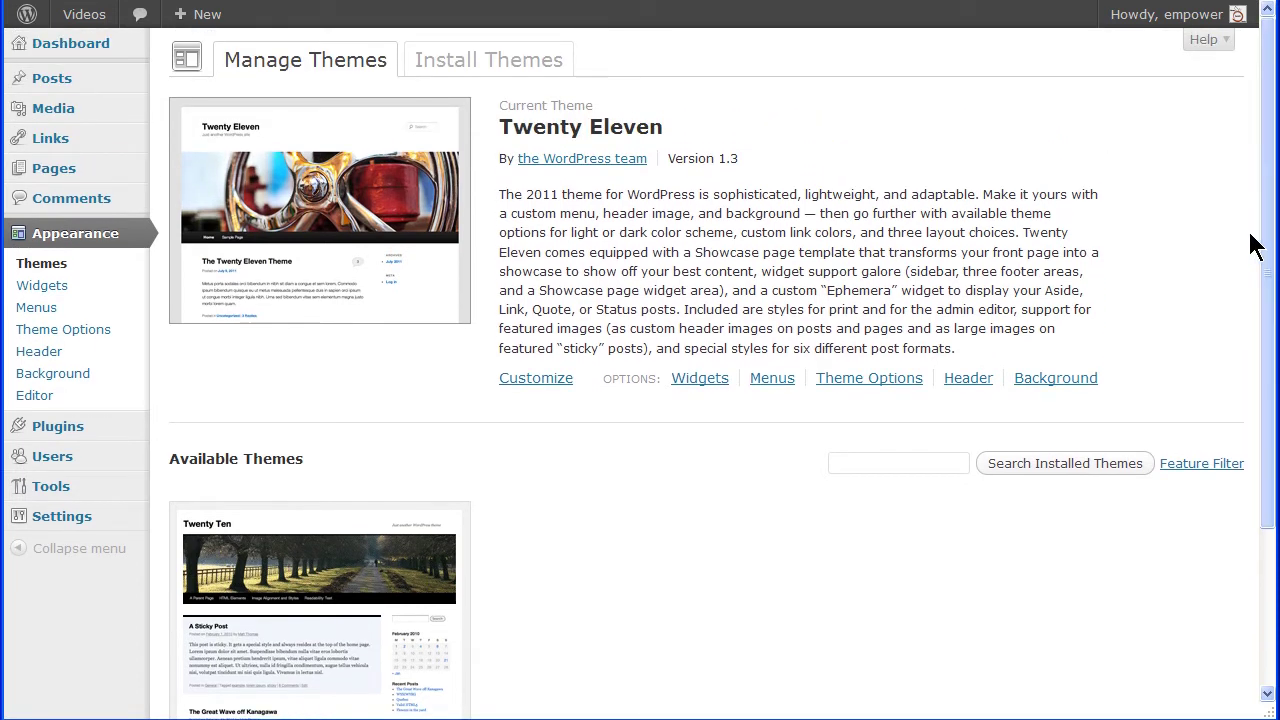
# Step: Choose suffusion.4.2.0.zip as the theme file on the Install Themes Upload page
pyautogui.click(491, 68)
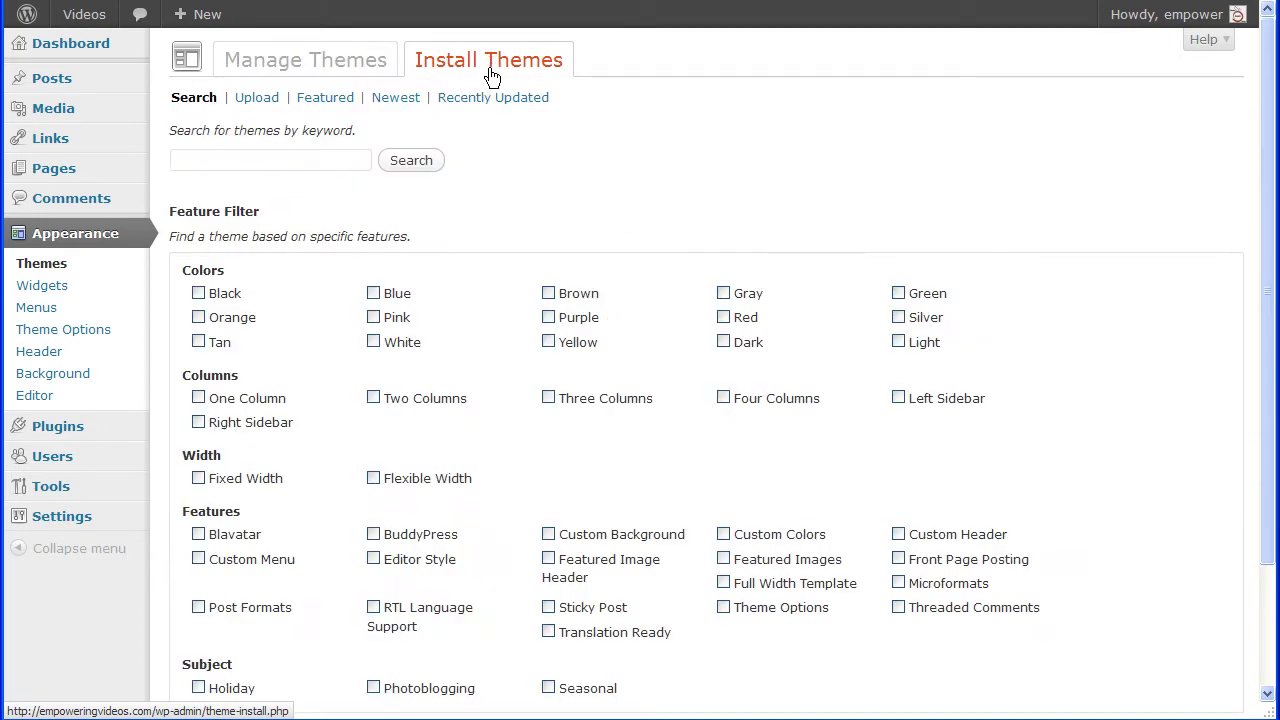
pyautogui.click(252, 99)
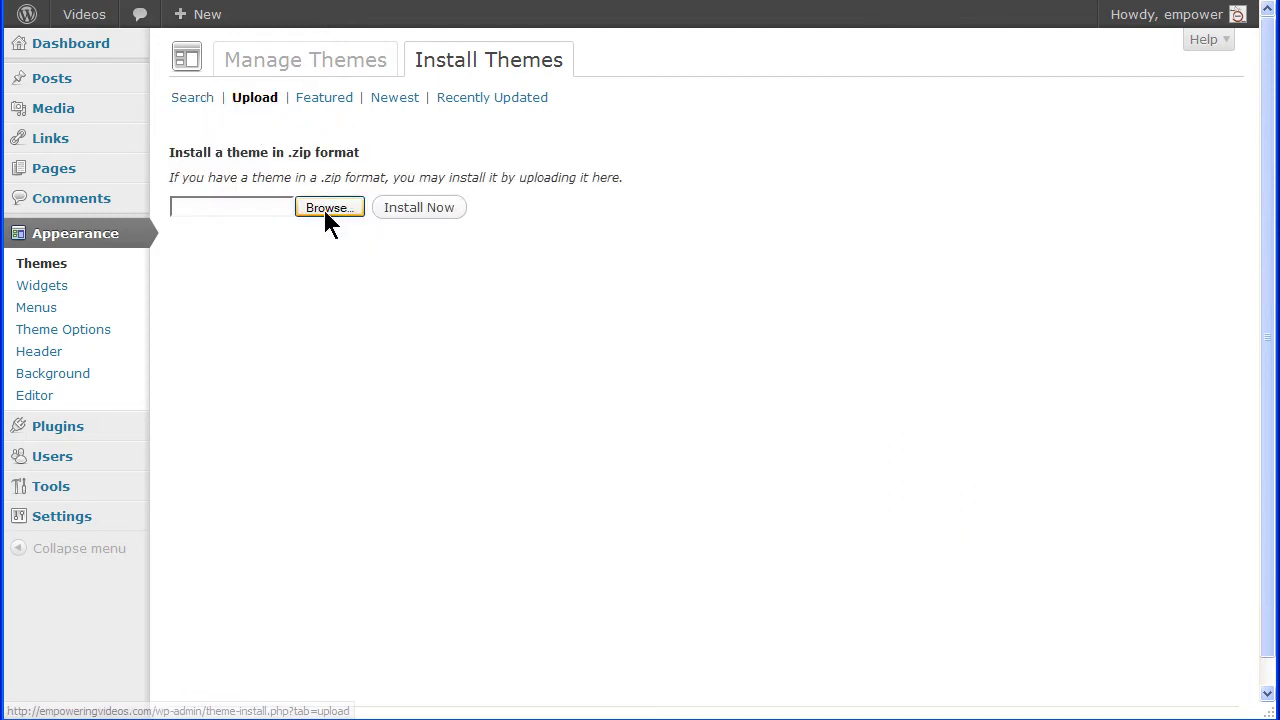
pyautogui.click(326, 209)
pyautogui.click(416, 206)
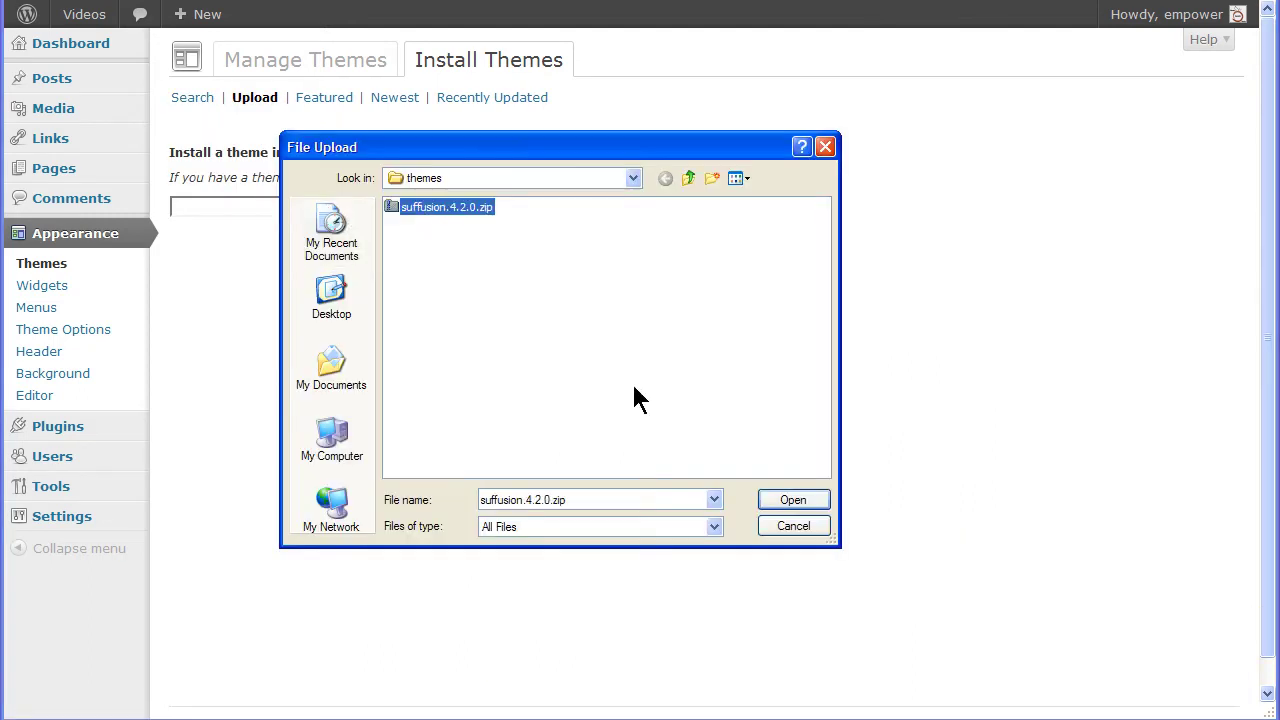
pyautogui.click(790, 500)
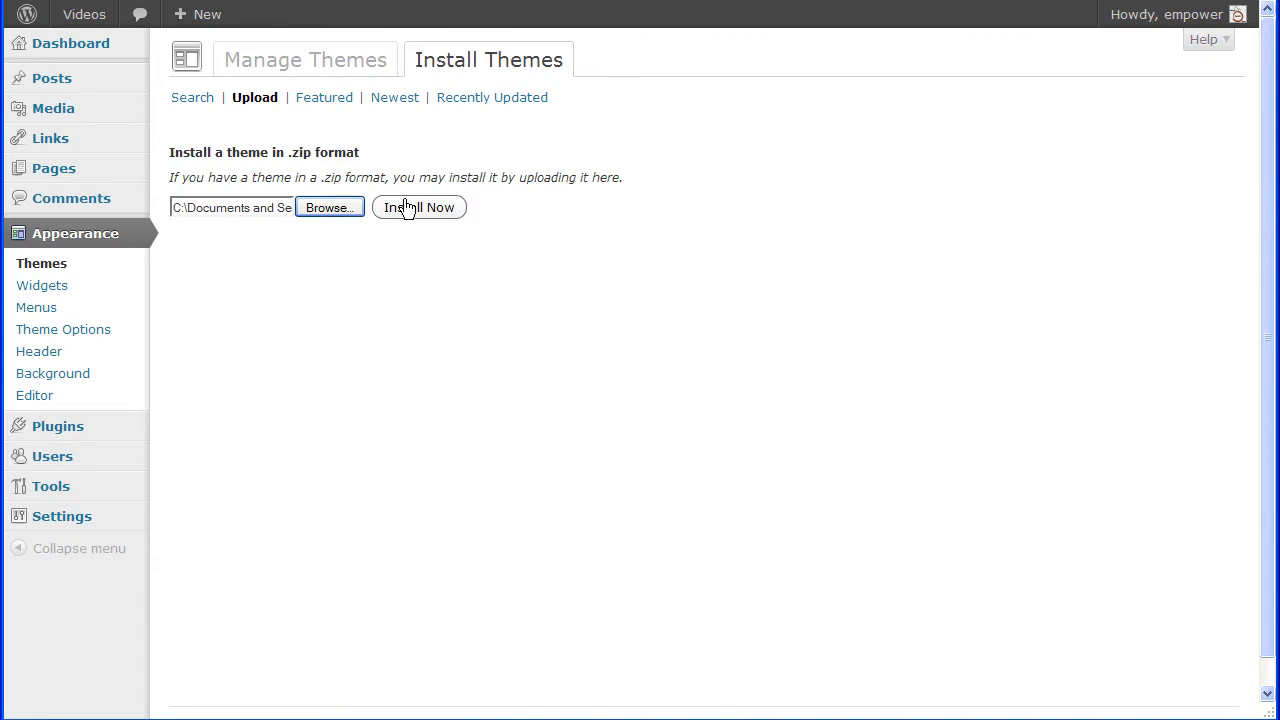
# Step: Search the theme directory for the keyword 'suffusion' to find the Suffusion theme by sayontan
pyautogui.click(194, 104)
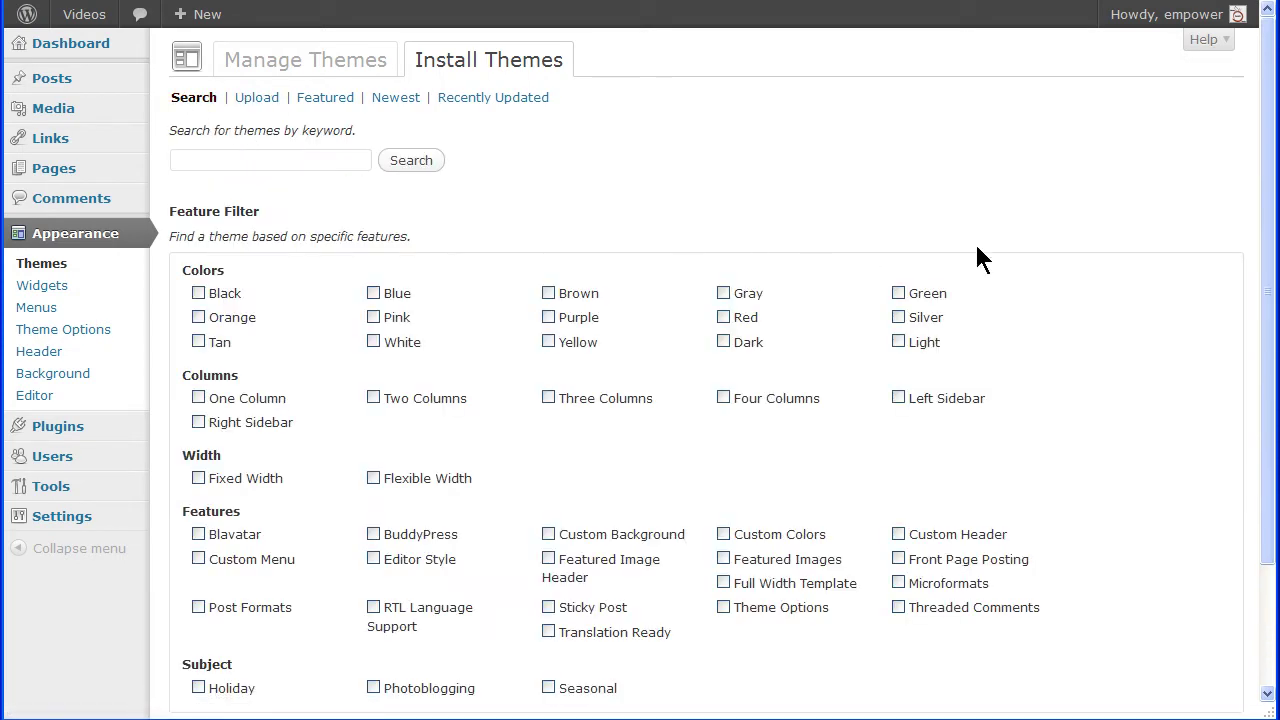
pyautogui.moveTo(1261, 297); pyautogui.dragTo(1231, 246)
pyautogui.click(350, 161)
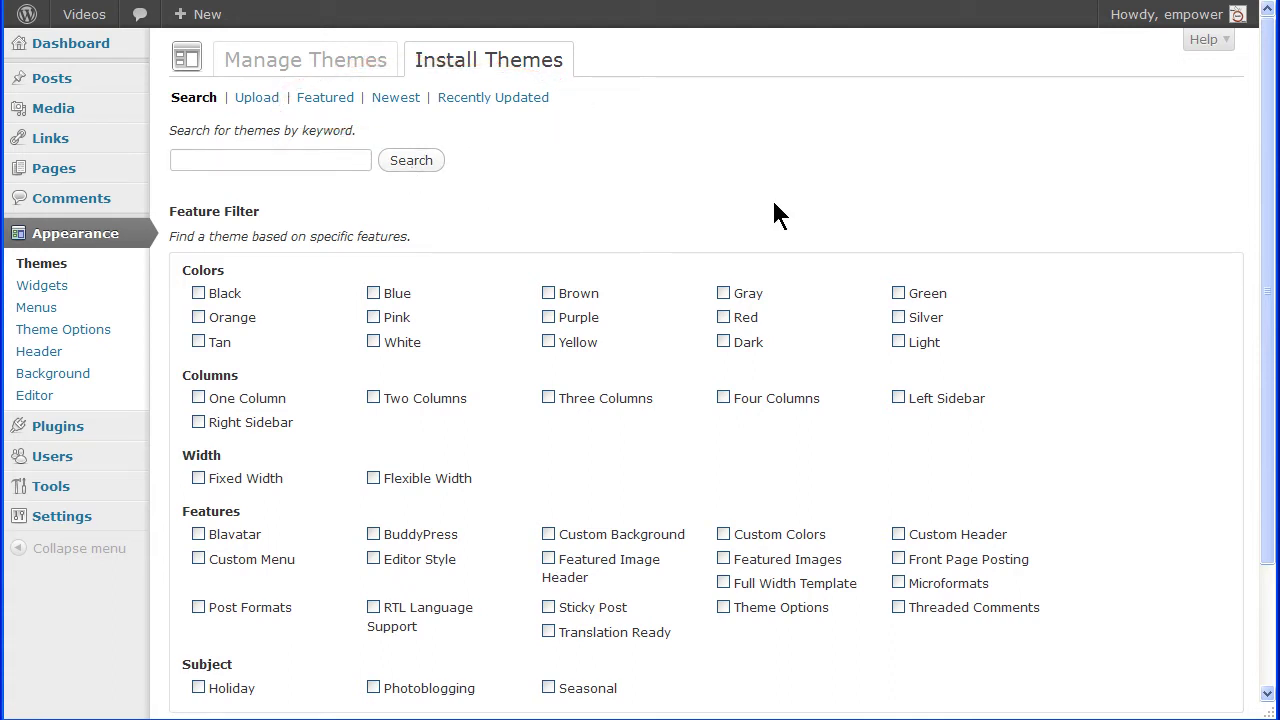
pyautogui.write('suffusion')
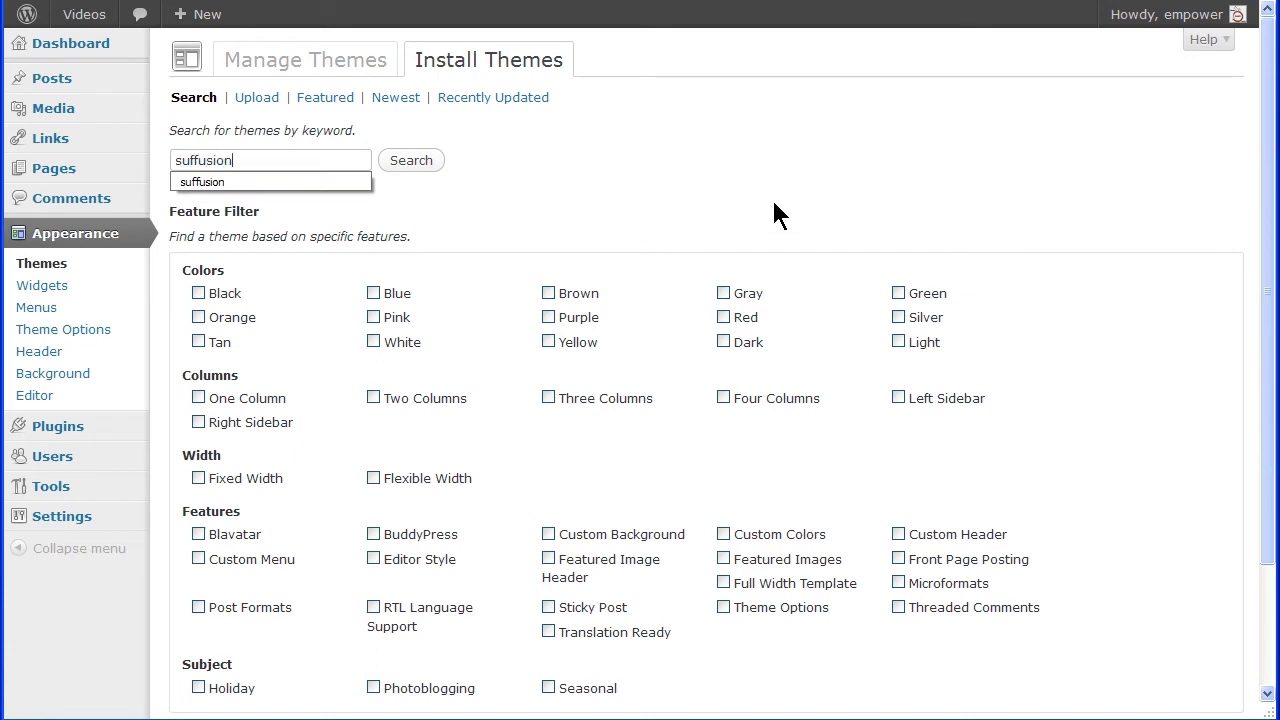
pyautogui.click(408, 163)
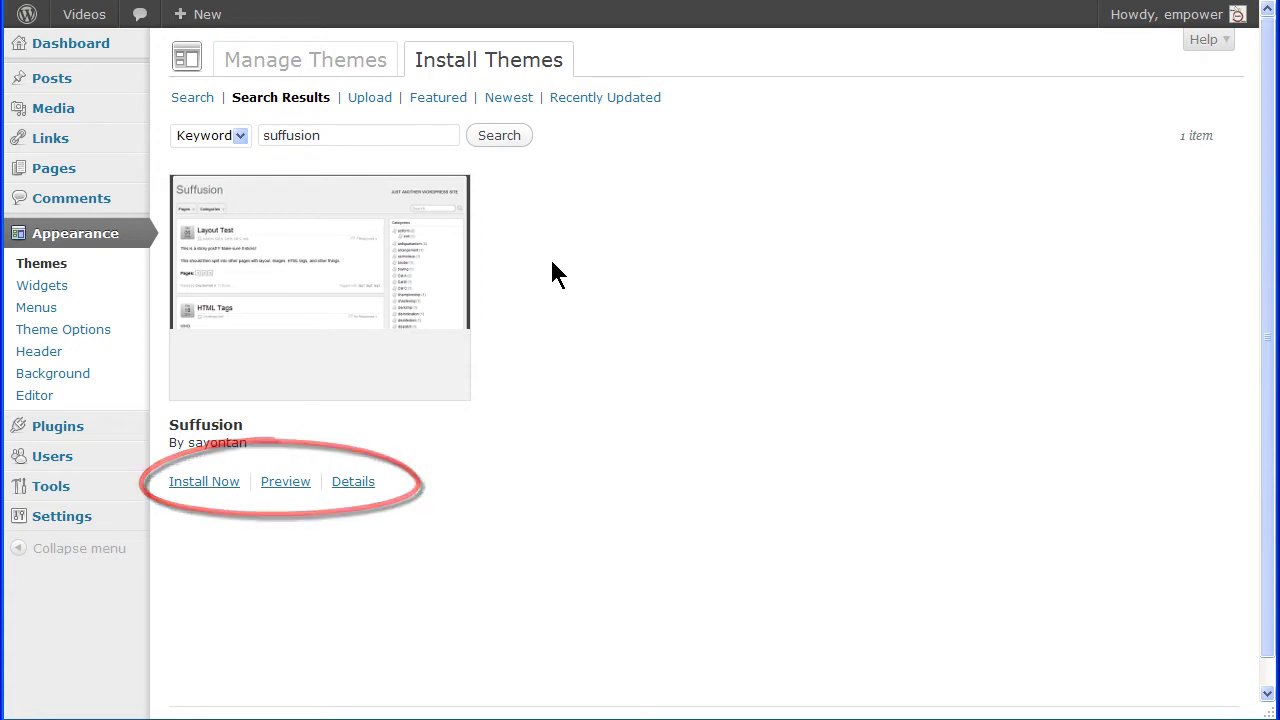
# Step: Show the Suffusion result's details and open a preview of Suffusion 4.2.0
pyautogui.click(355, 482)
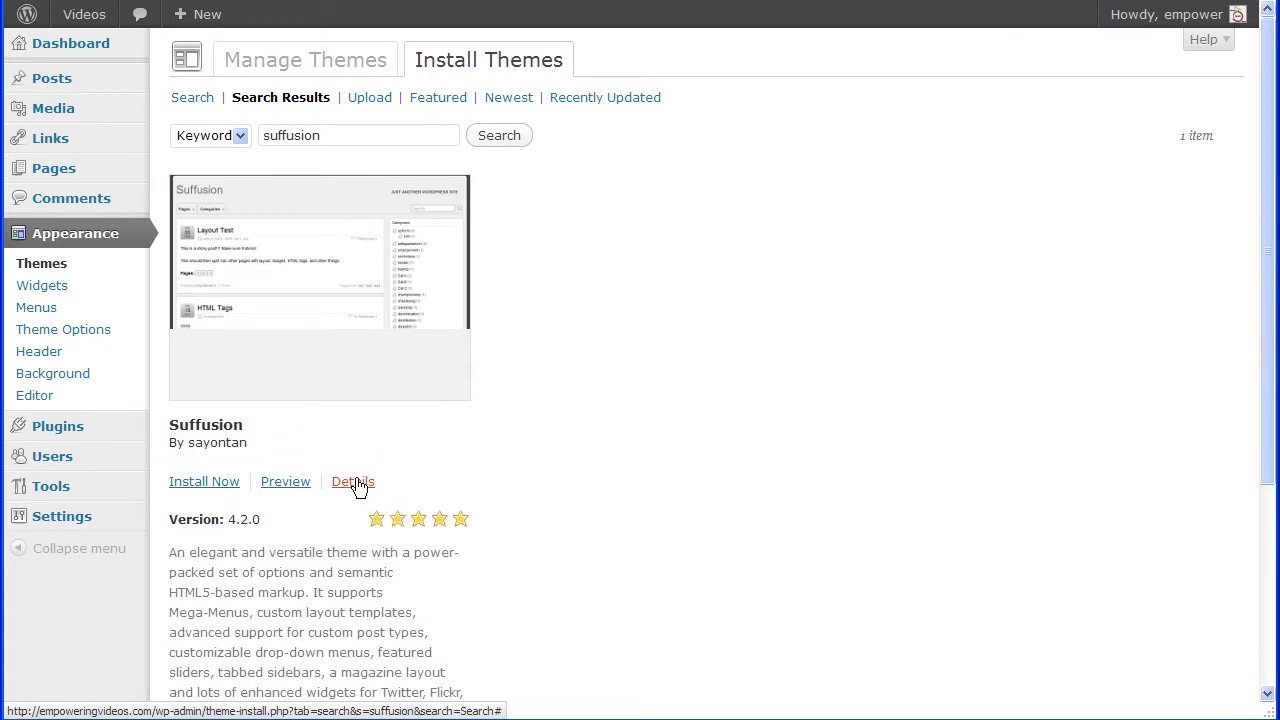
pyautogui.click(285, 483)
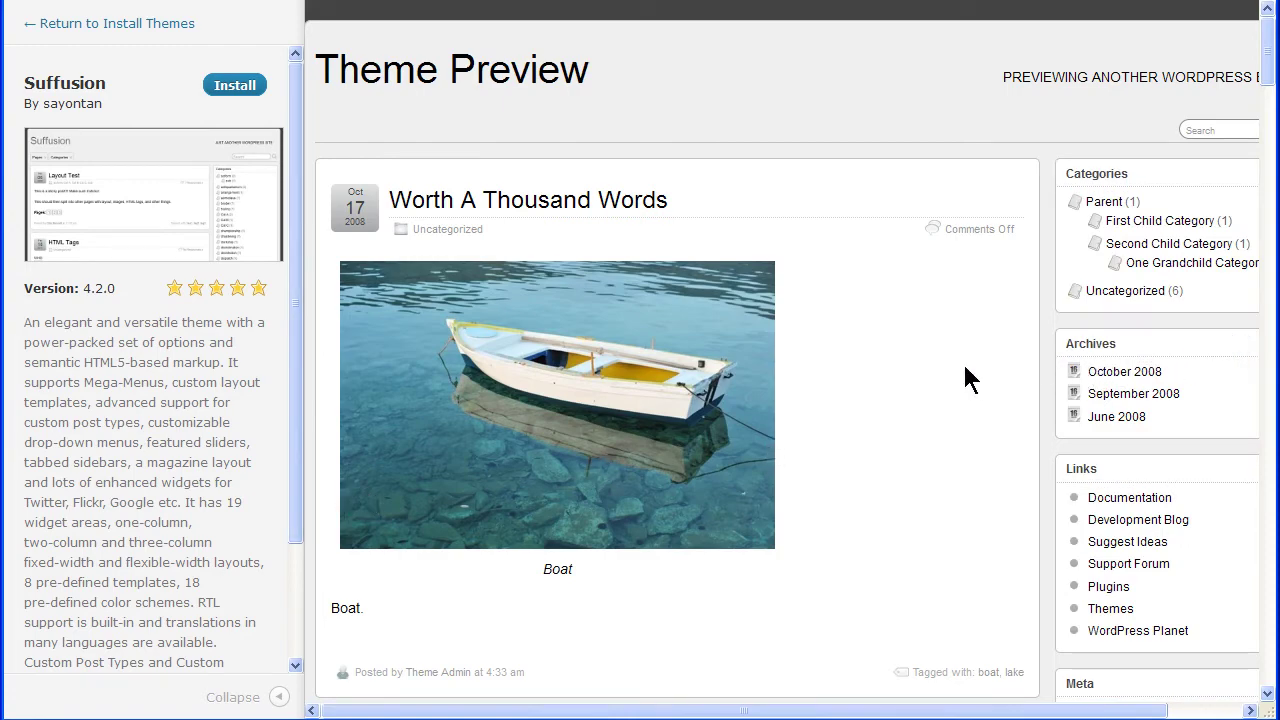
pyautogui.scroll(-3, 963, 377)
pyautogui.scroll(-9, 966, 369)
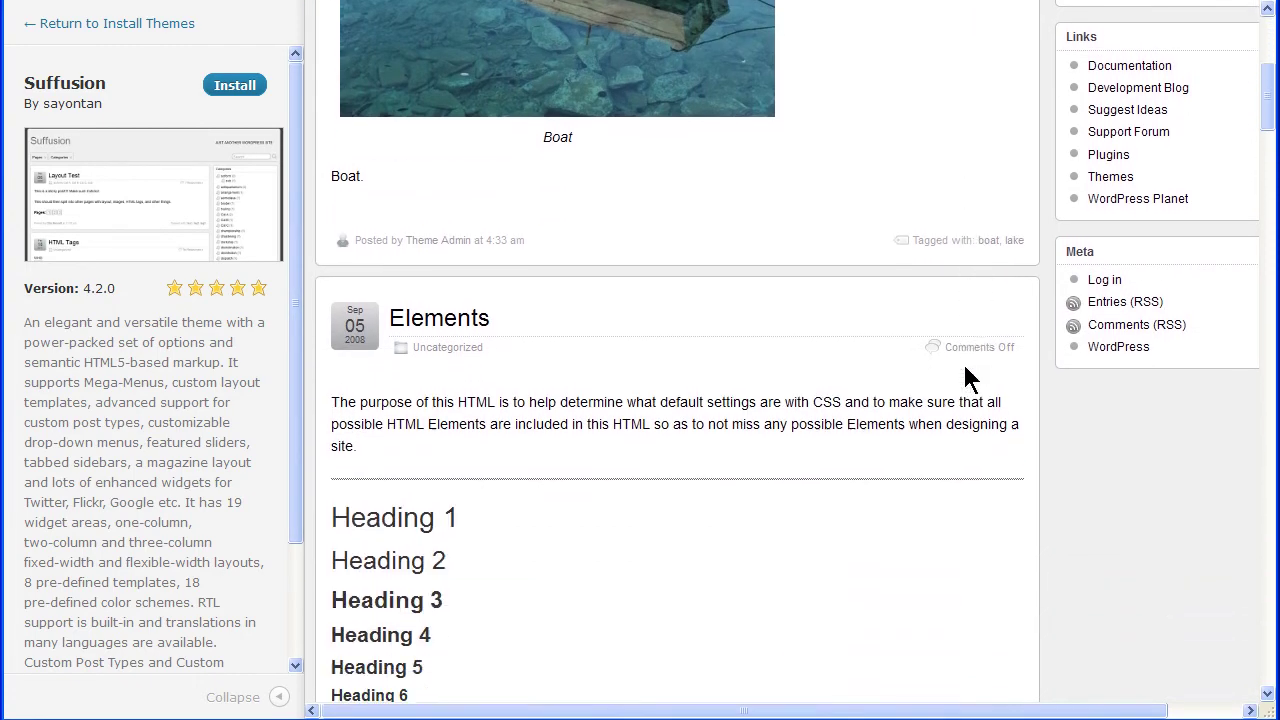
pyautogui.scroll(9, 966, 369)
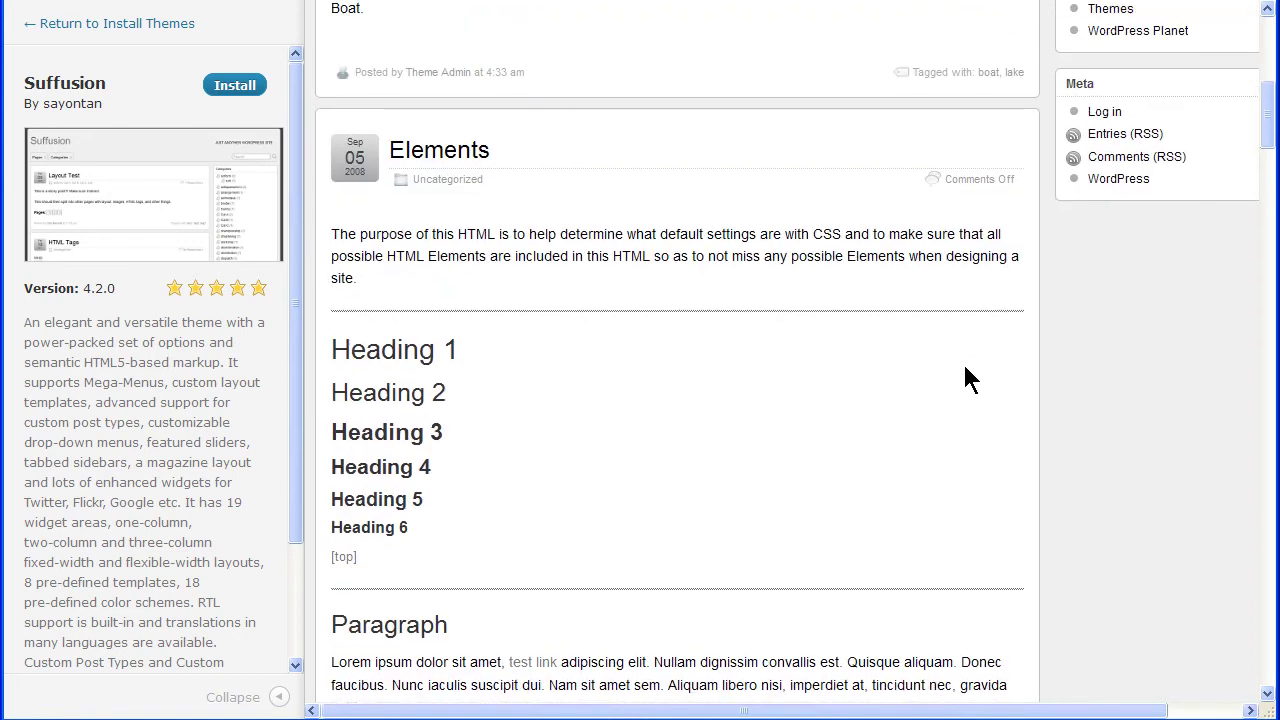
pyautogui.scroll(3, 966, 369)
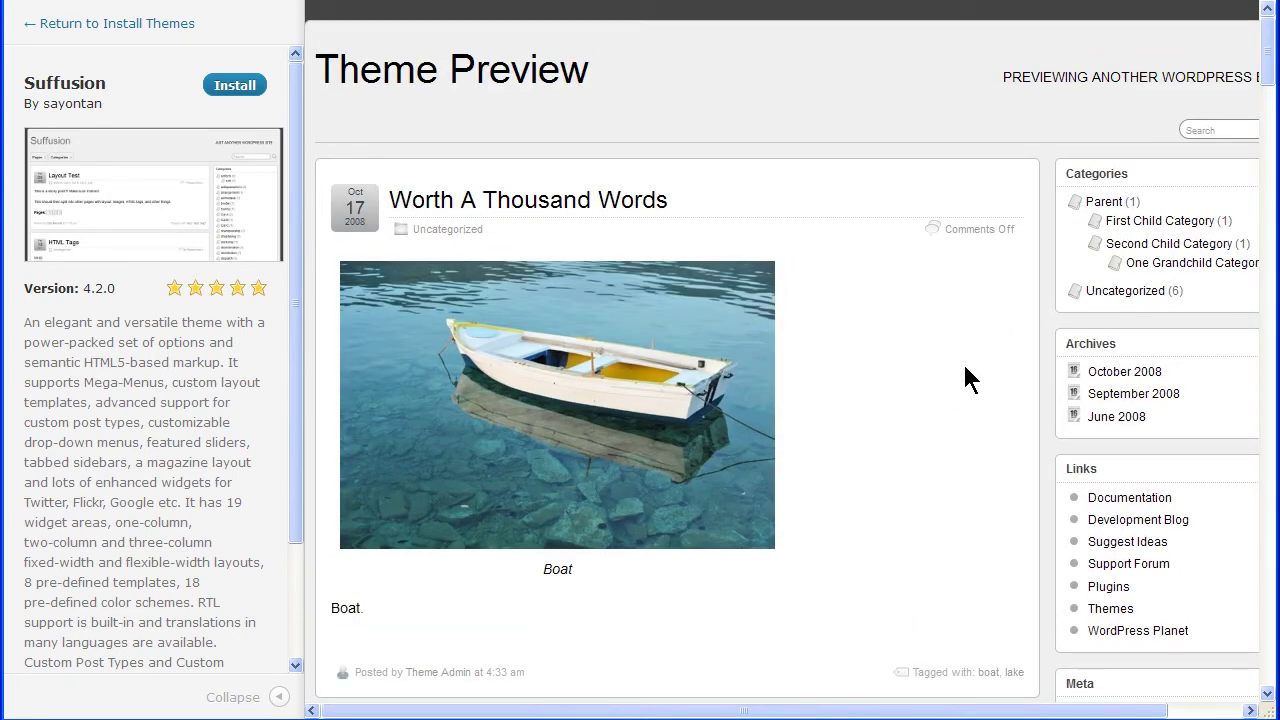
# Step: Install Suffusion 4.2.0 from its preview and load a live preview of the site with it
pyautogui.click(240, 88)
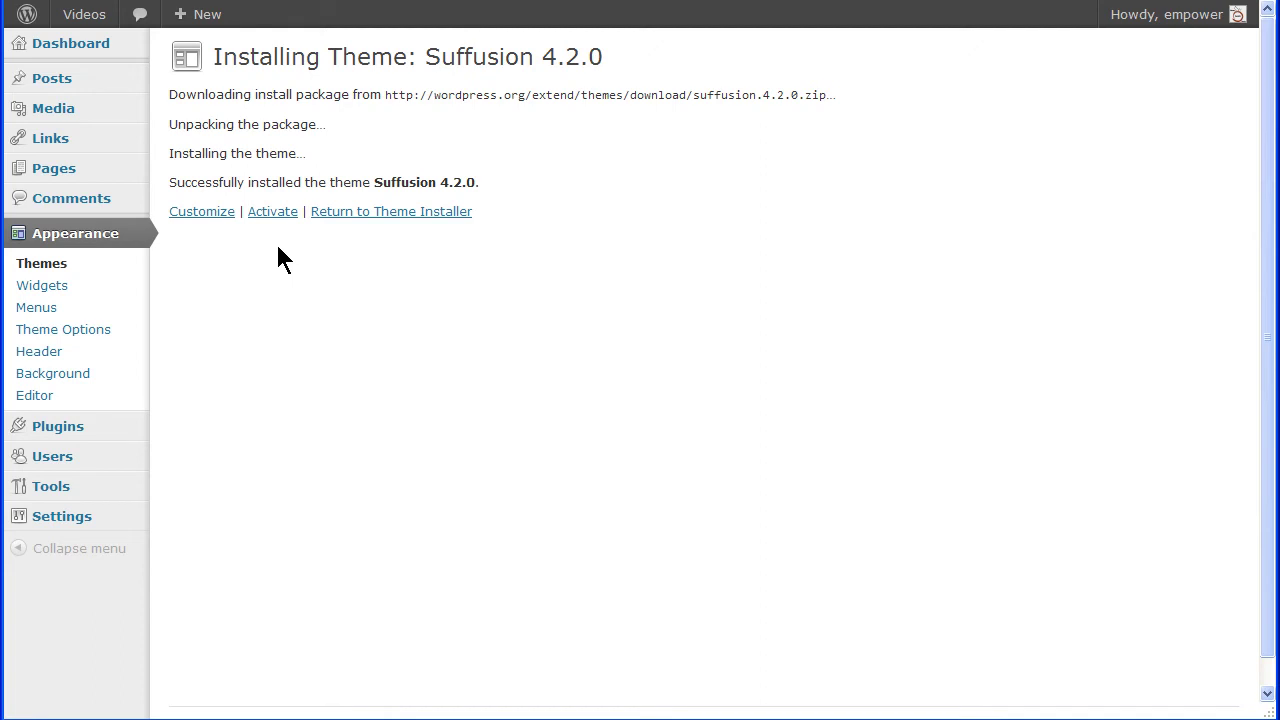
pyautogui.click(203, 217)
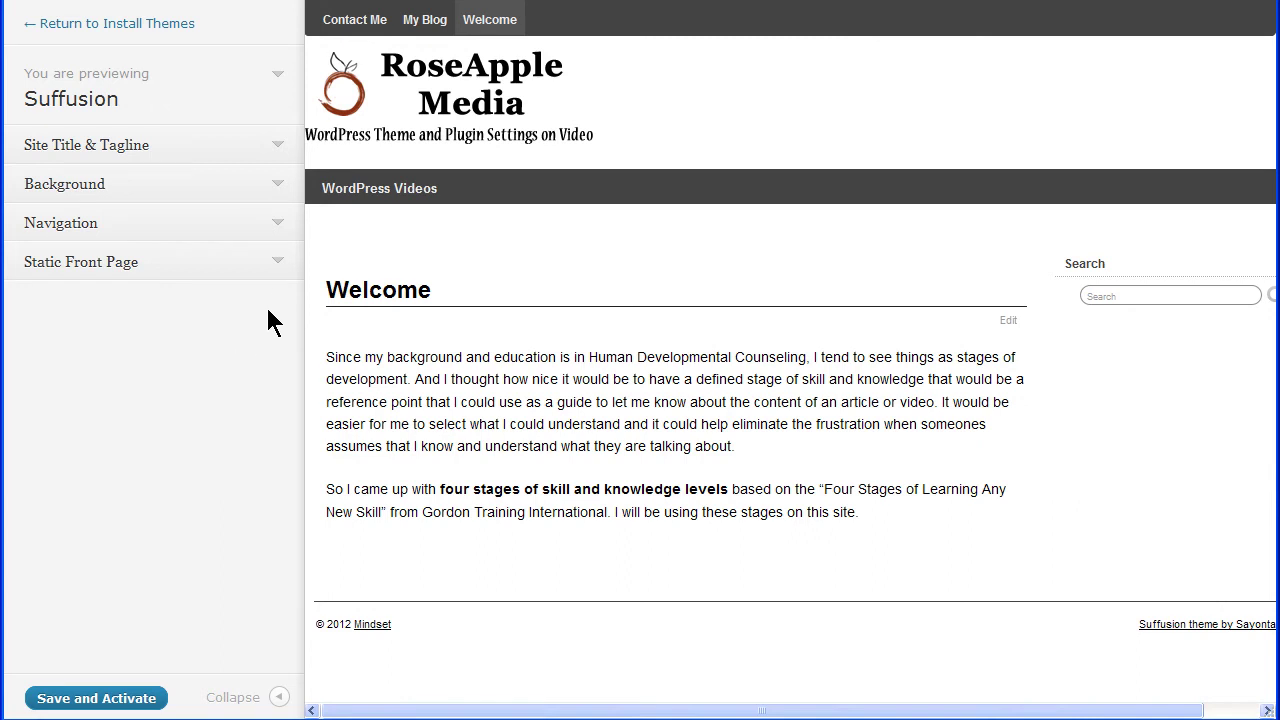
# Step: Expand and collapse Static Front Page, then hide and restore the customizer panel over the Welcome page
pyautogui.click(277, 264)
pyautogui.click(277, 265)
pyautogui.click(279, 698)
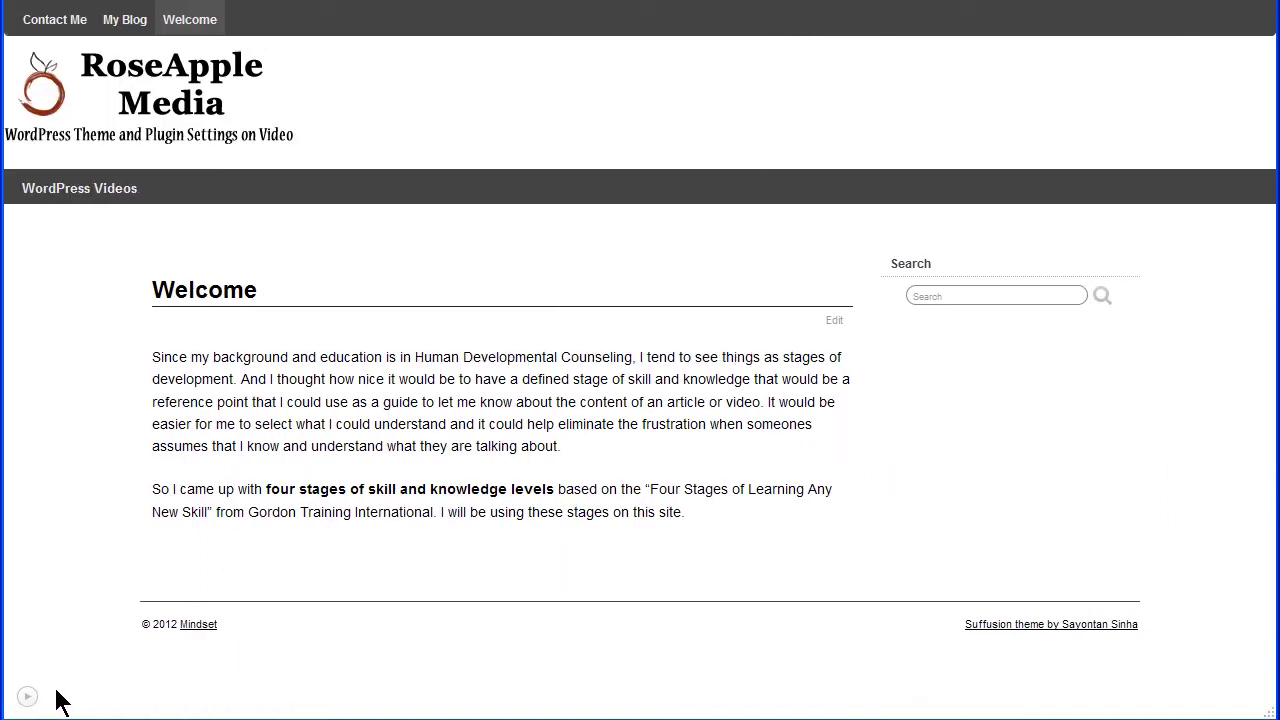
pyautogui.click(24, 697)
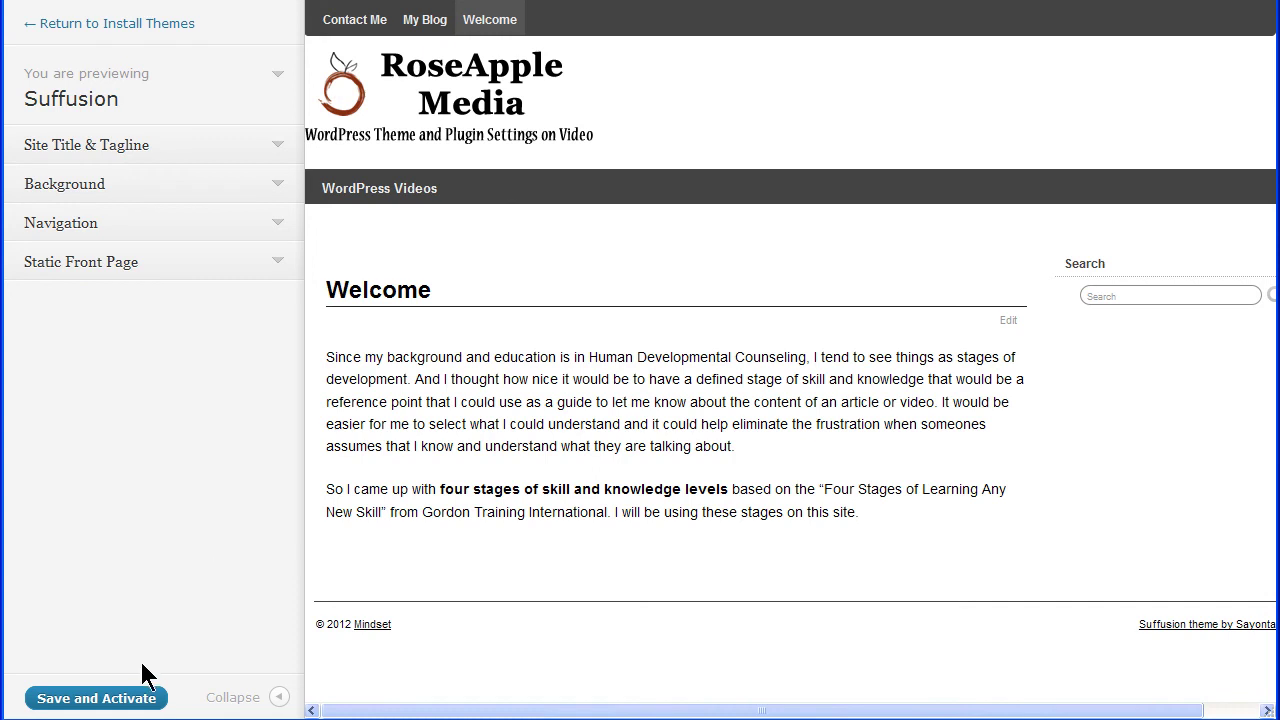
# Step: Save and activate Suffusion, then confirm it is the Current Theme under Appearance > Themes
pyautogui.click(127, 694)
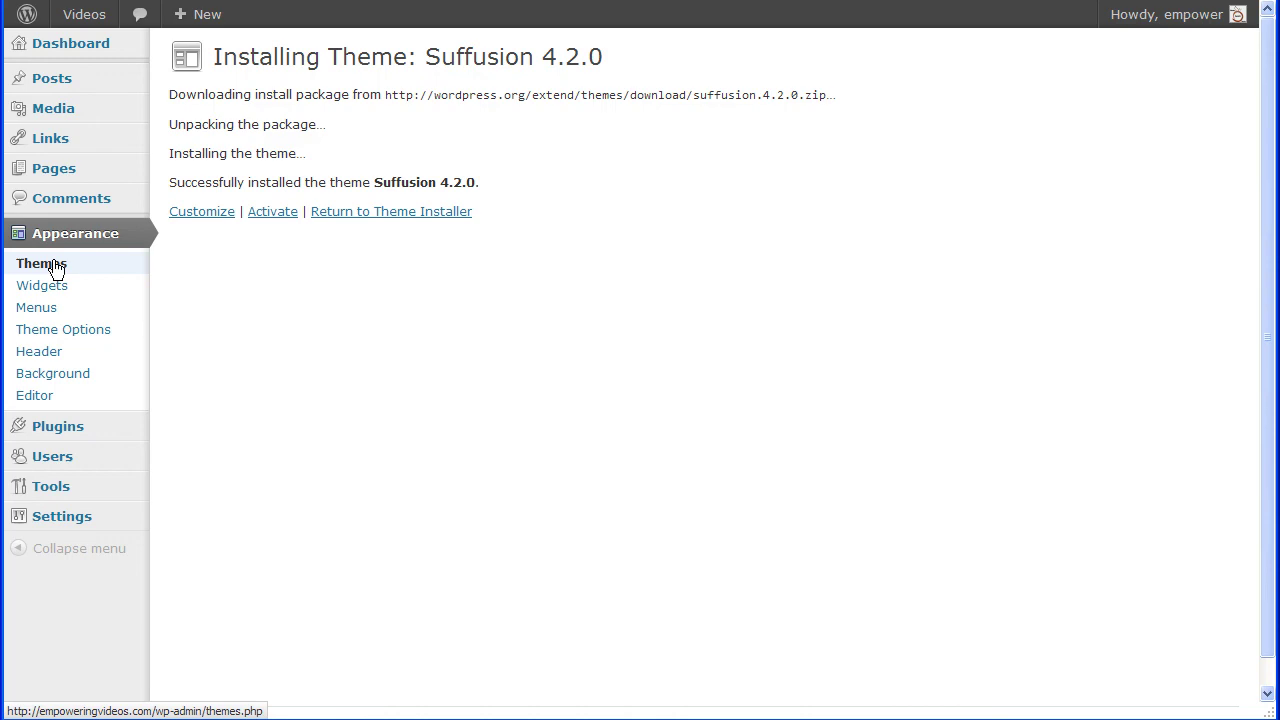
pyautogui.click(45, 264)
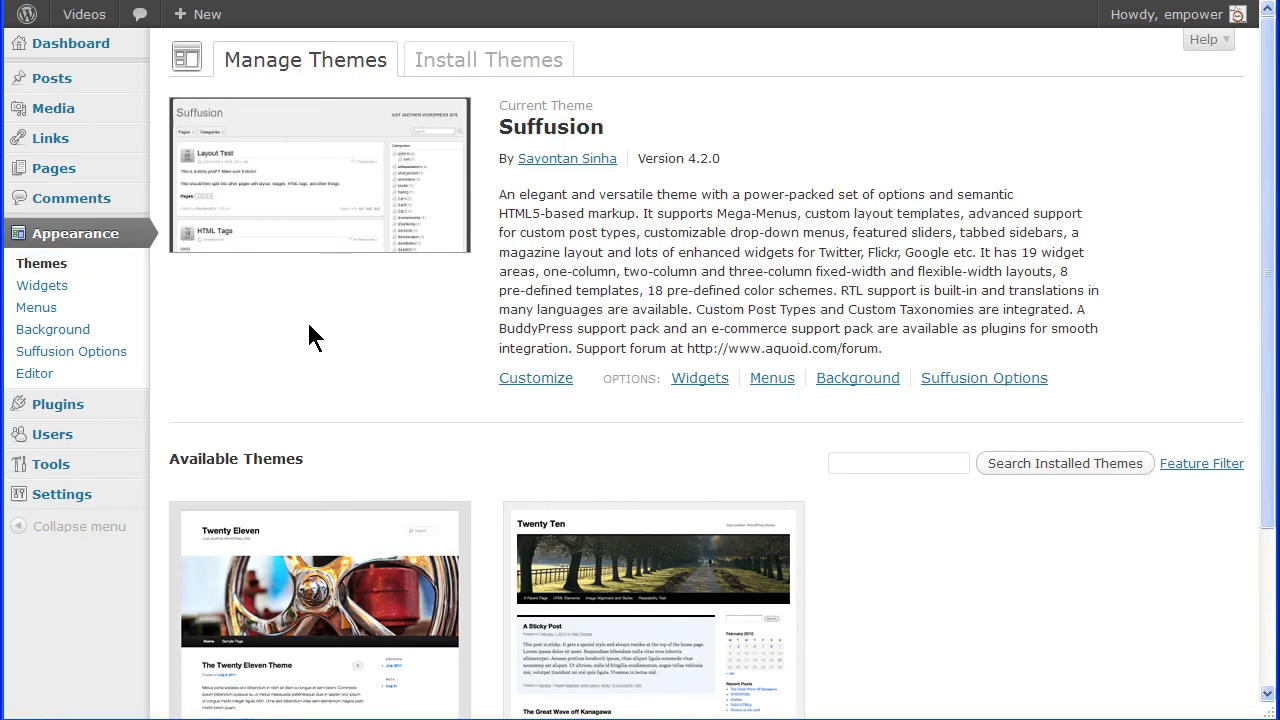